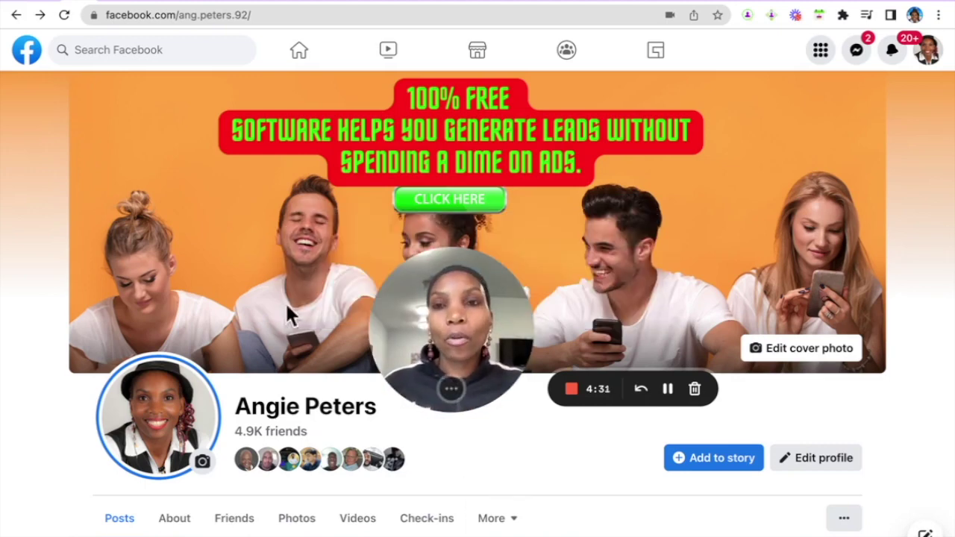
# - Bring up the LeadsLeap weekly account overview email in Gmail, listing ten active ads
pyautogui.click(139, 1)
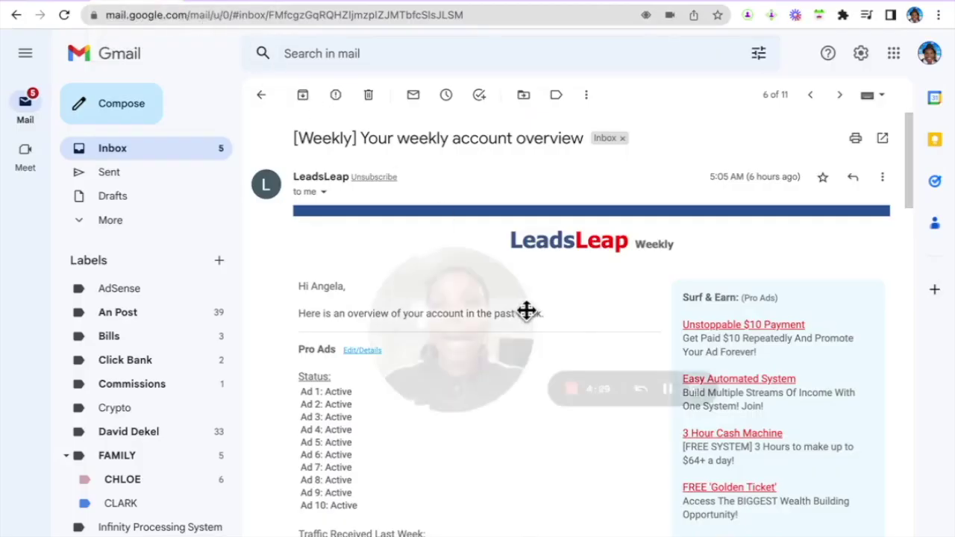
pyautogui.moveTo(450, 303); pyautogui.dragTo(510, 405)
pyautogui.scroll(-1, 616, 330)
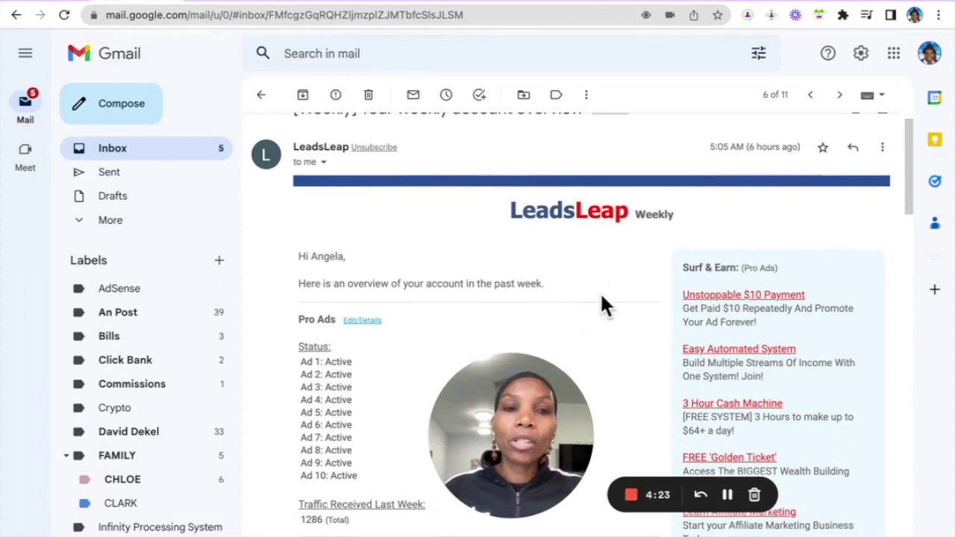
pyautogui.moveTo(516, 405); pyautogui.dragTo(550, 347)
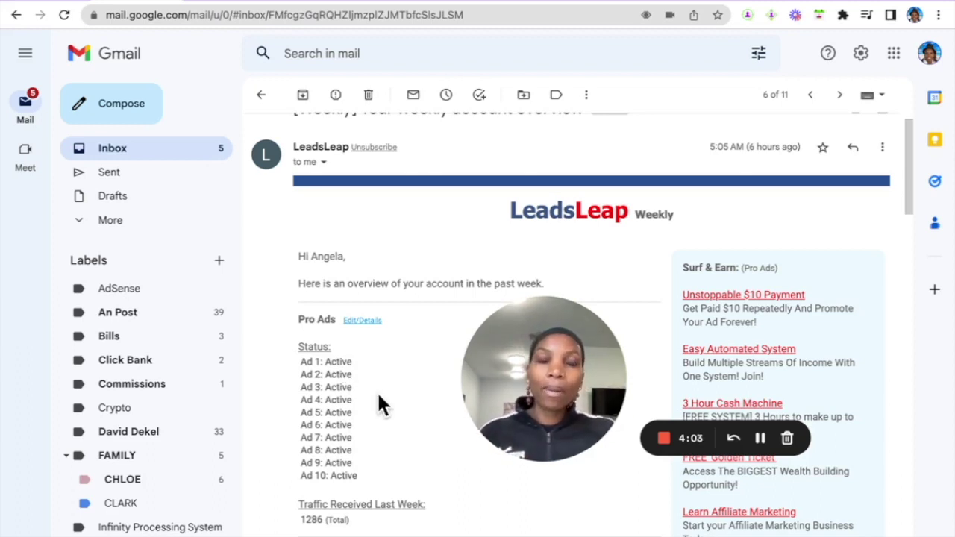
pyautogui.scroll(-4, 741, 313)
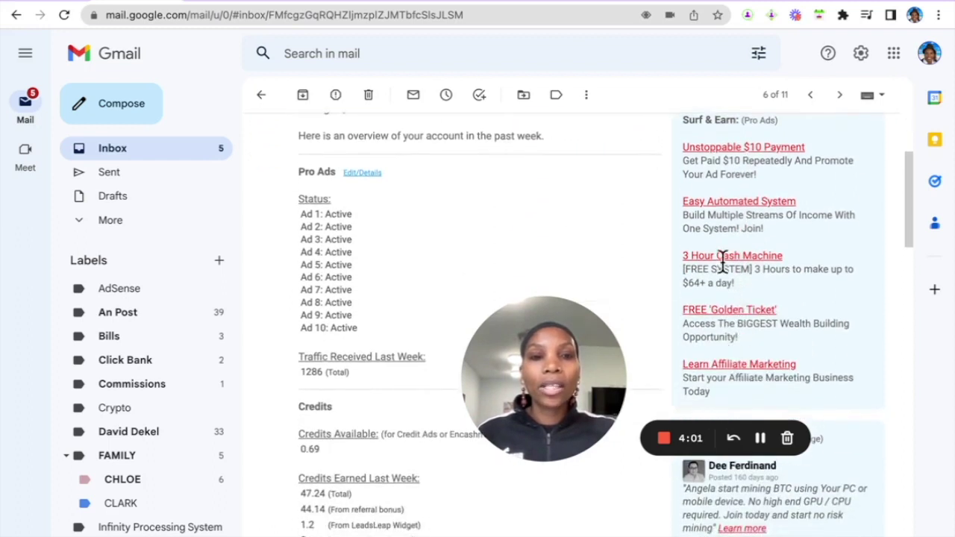
pyautogui.scroll(4, 759, 193)
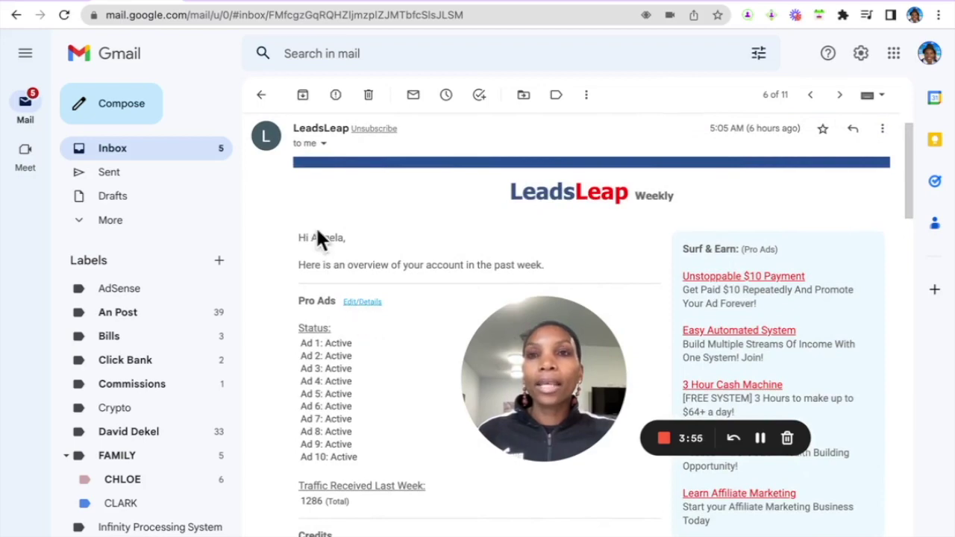
pyautogui.click(394, 4)
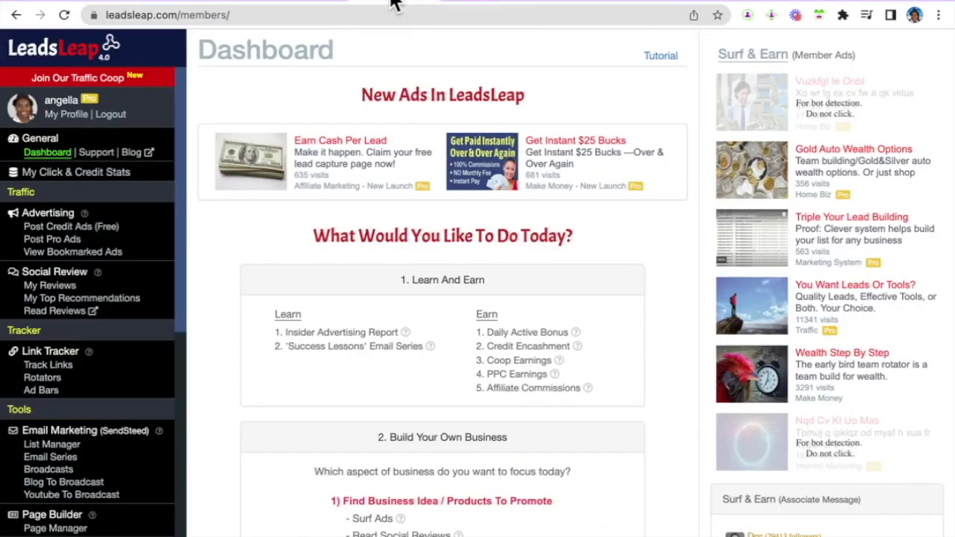
# - Open My Pro Ads and bring up the 'Can You Copy And Paste?' Home Biz ad for editing
pyautogui.click(46, 246)
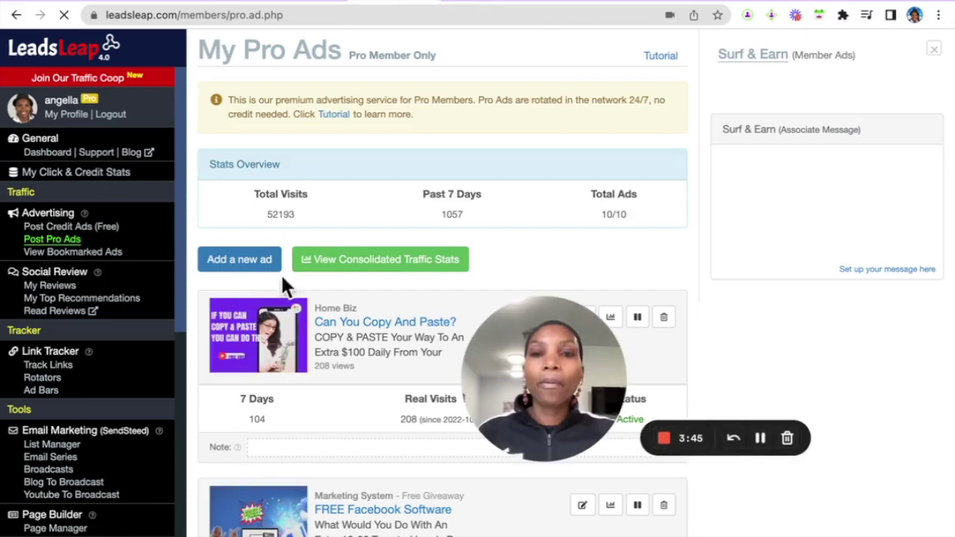
pyautogui.scroll(-1, 554, 250)
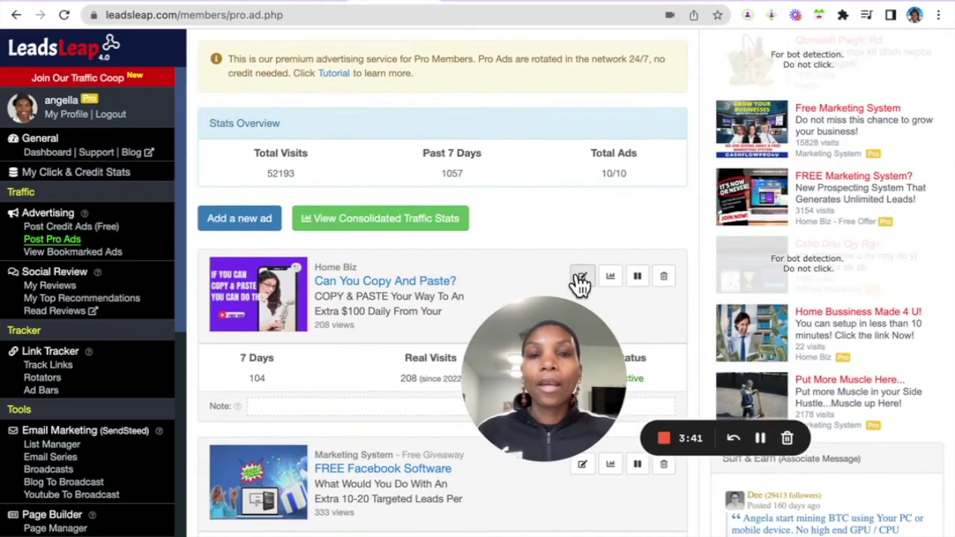
pyautogui.click(580, 278)
pyautogui.scroll(-3, 504, 262)
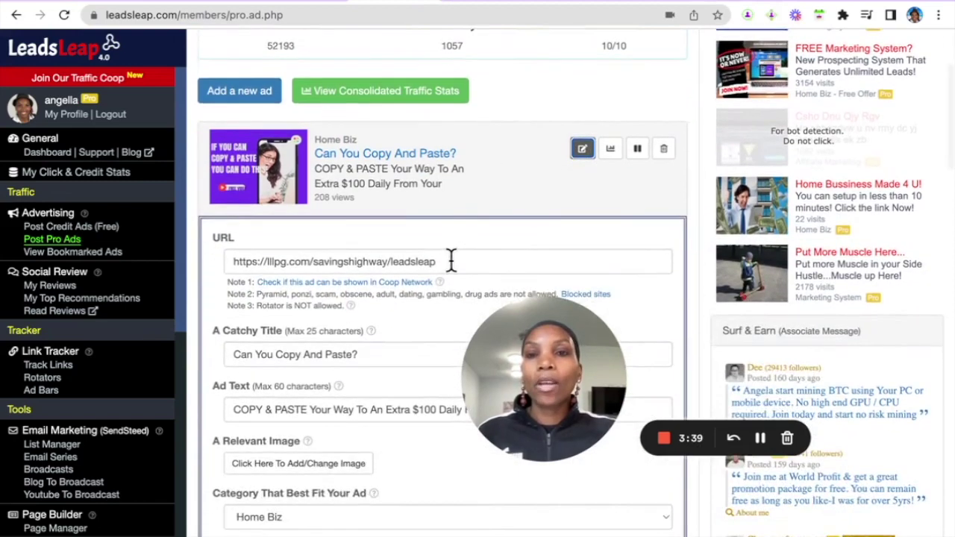
pyautogui.scroll(-3, 450, 261)
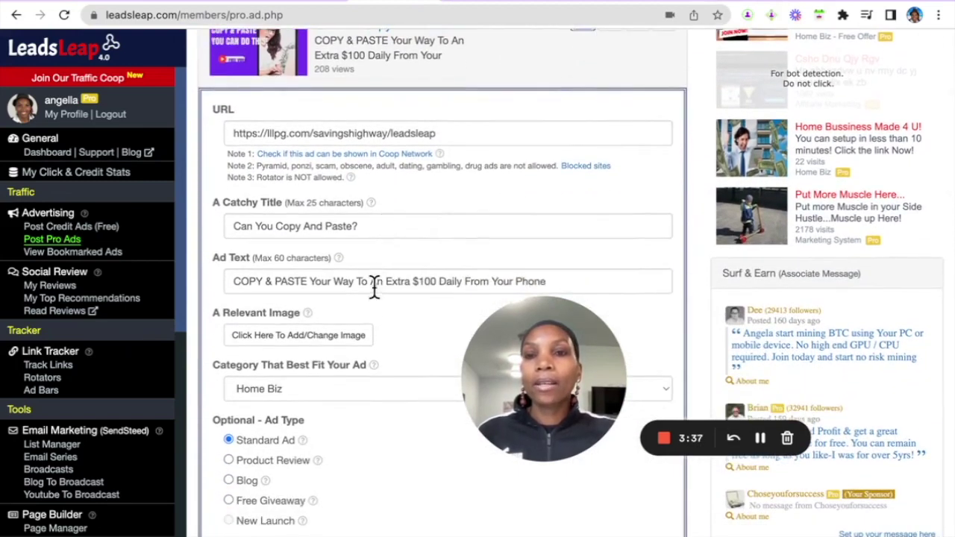
pyautogui.scroll(-3, 374, 287)
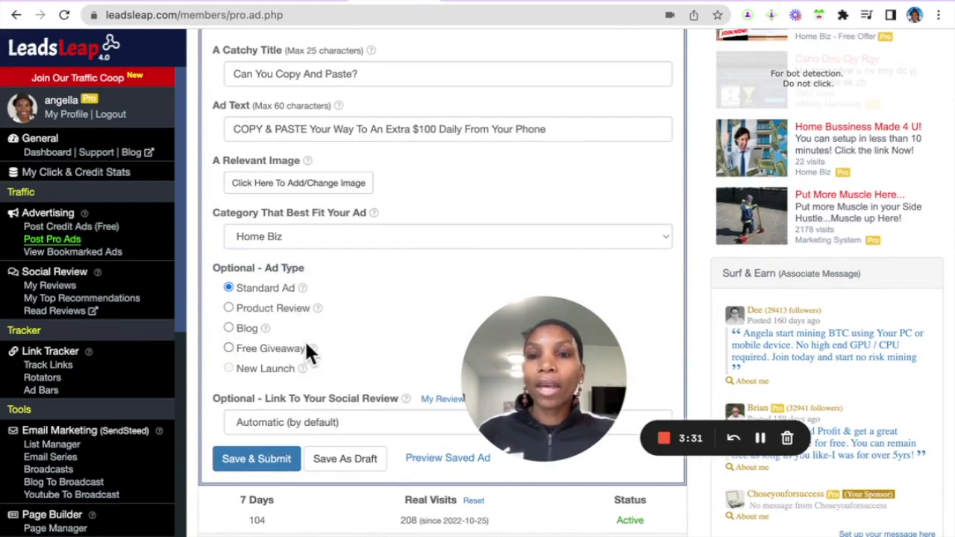
pyautogui.scroll(1, 304, 344)
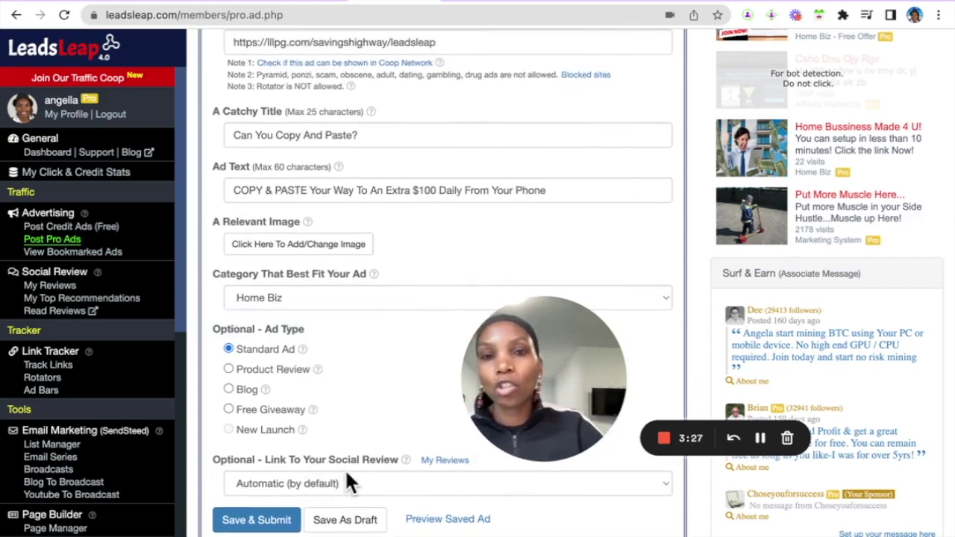
pyautogui.scroll(5, 335, 358)
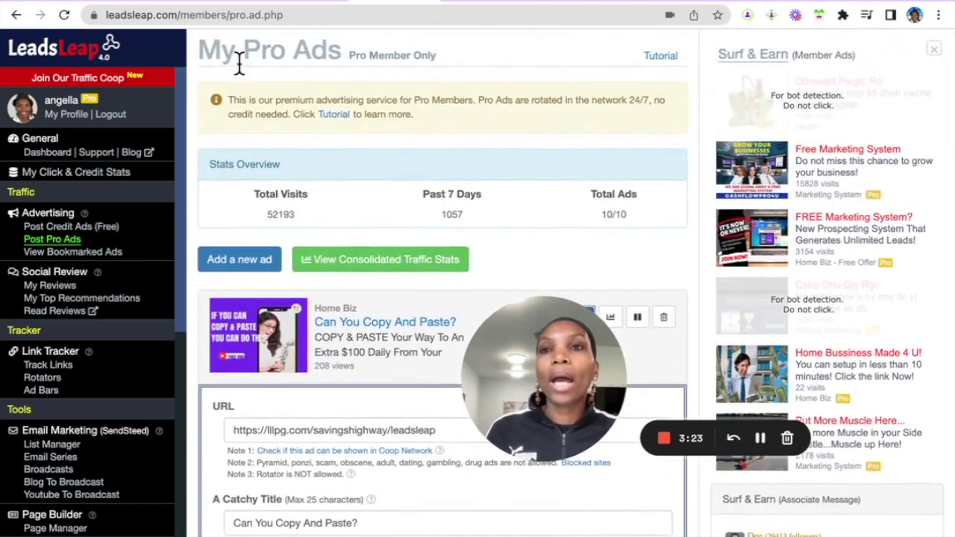
# - Scroll the Gmail weekly overview email down to its traffic and Credits figures
pyautogui.click(145, 6)
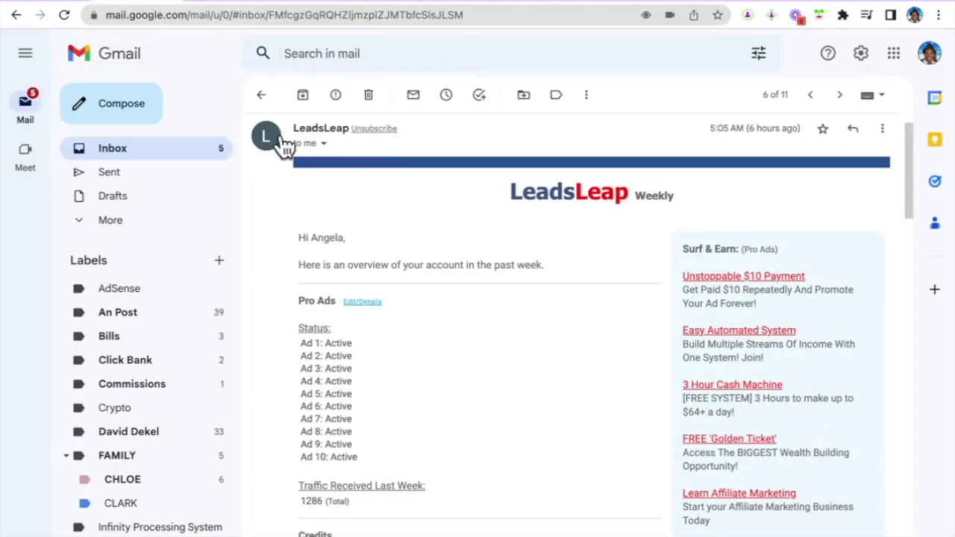
pyautogui.scroll(-1, 375, 363)
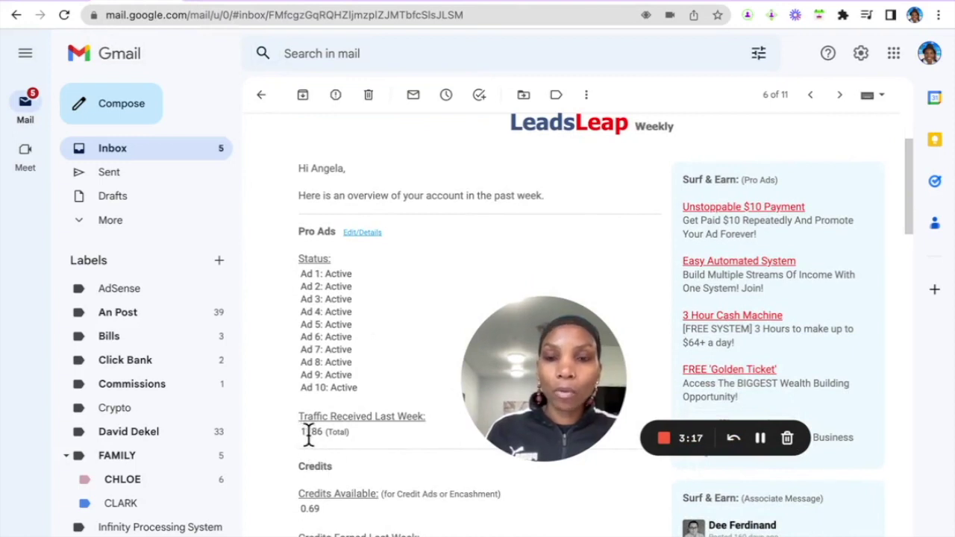
pyautogui.scroll(-1, 386, 440)
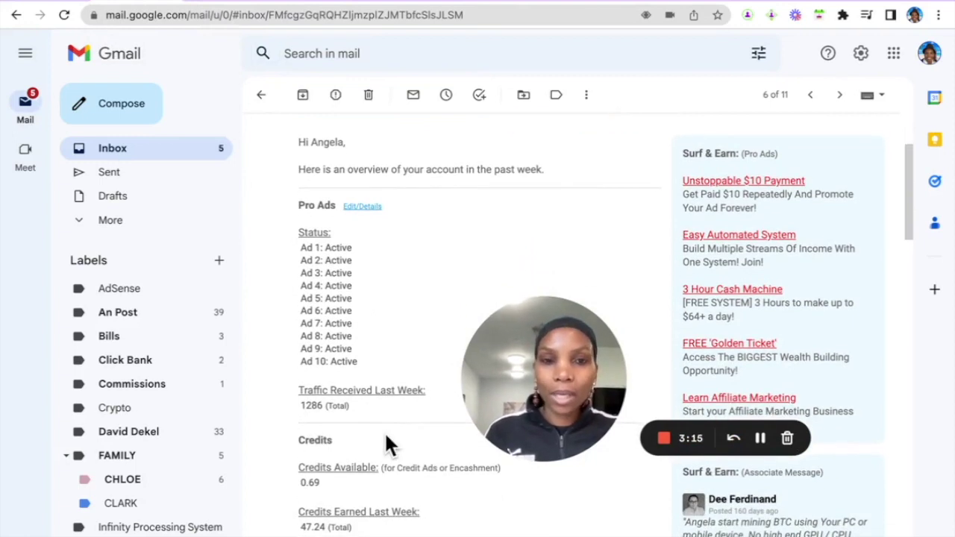
pyautogui.scroll(-3, 386, 440)
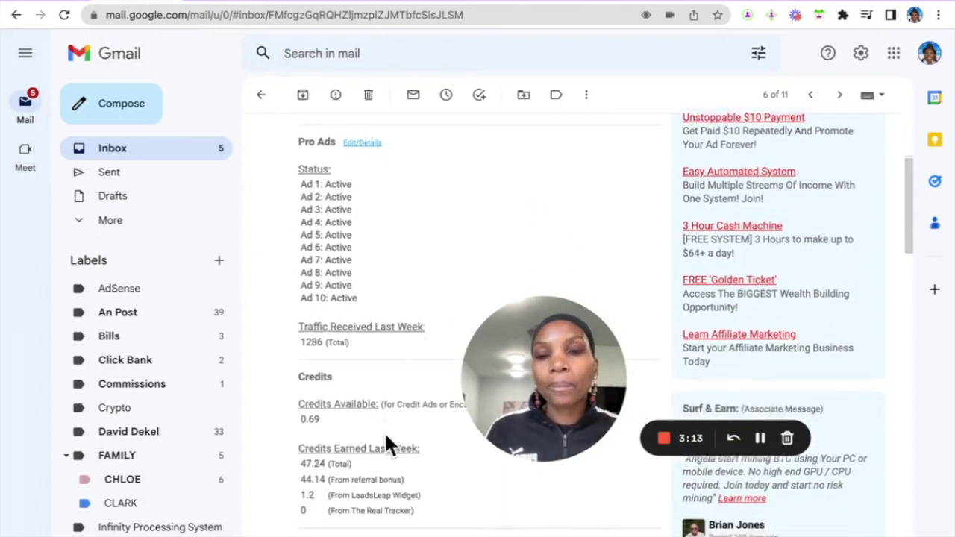
pyautogui.scroll(-1, 386, 440)
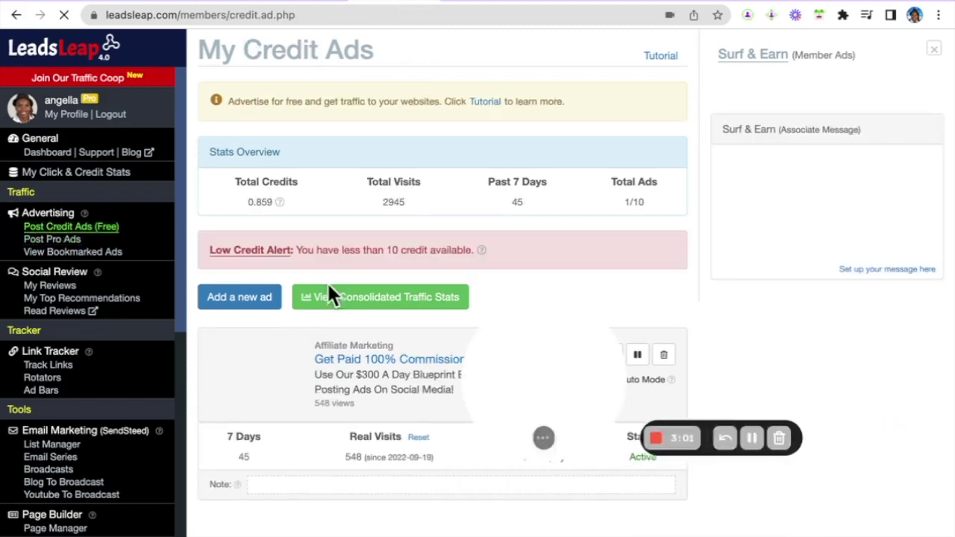
# - Edit the 'Get Paid 100% Commissions' credit ad and view it in the link viewer
pyautogui.scroll(-3, 448, 270)
pyautogui.scroll(-1, 447, 276)
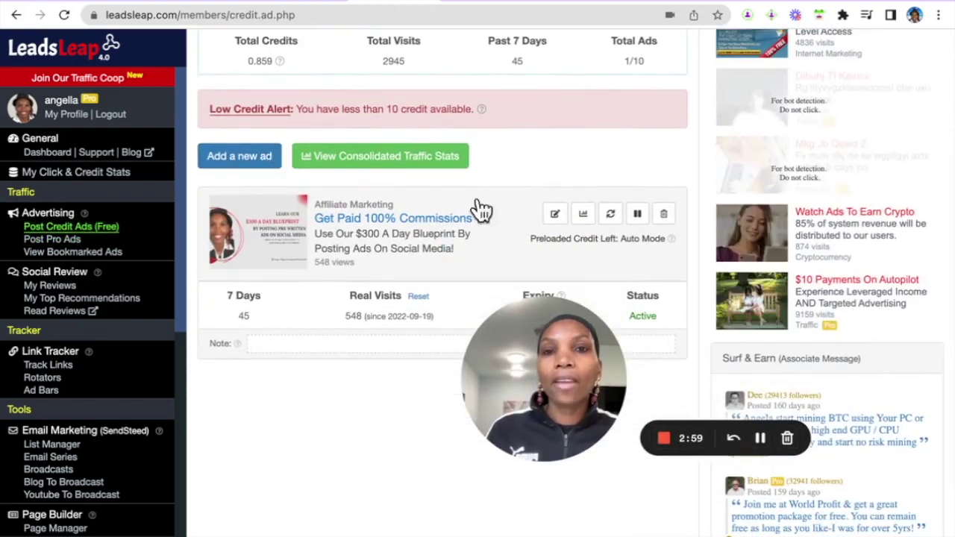
pyautogui.click(554, 215)
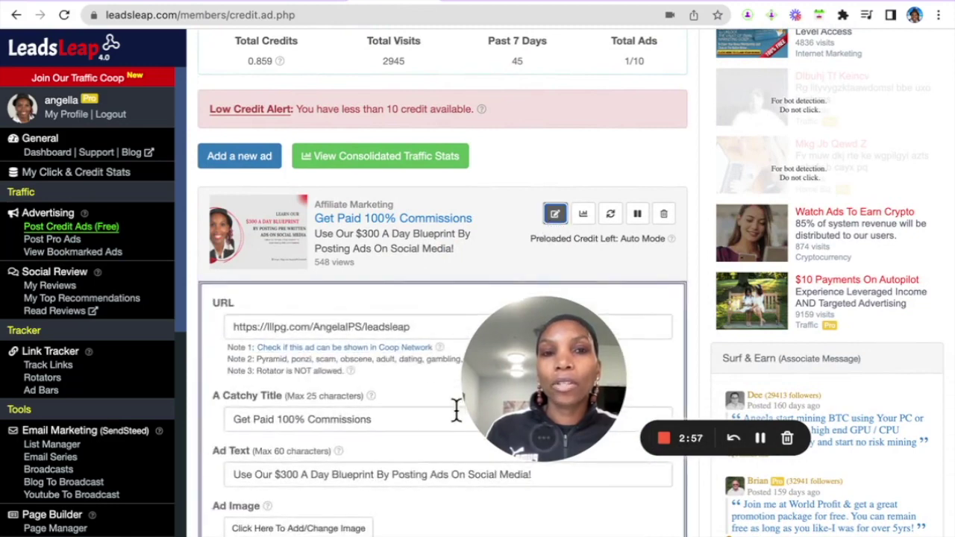
pyautogui.scroll(4, 528, 277)
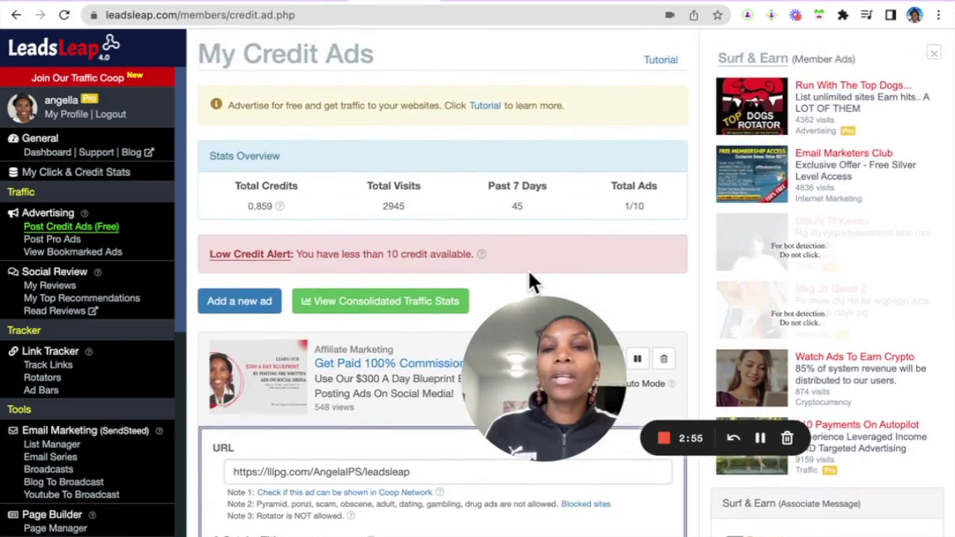
pyautogui.scroll(-1, 527, 282)
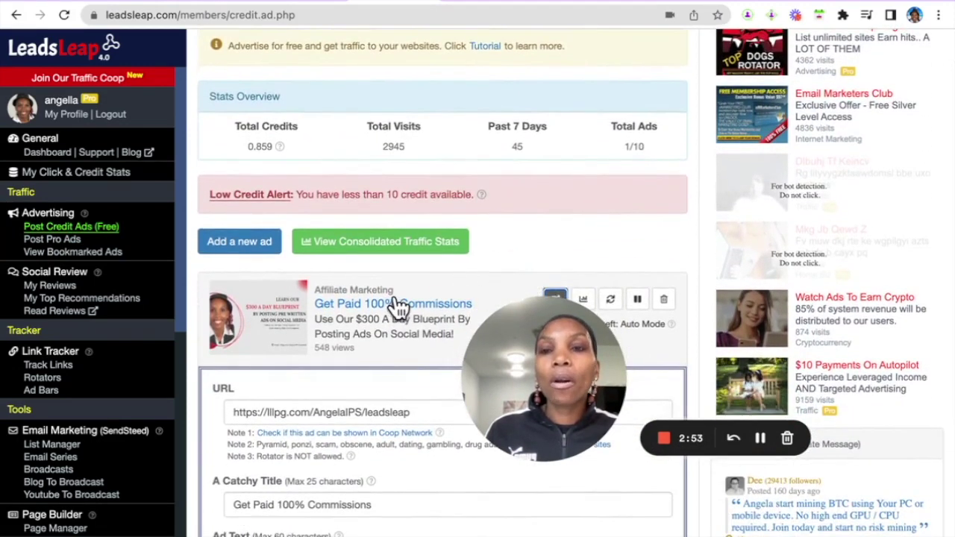
pyautogui.scroll(1, 497, 253)
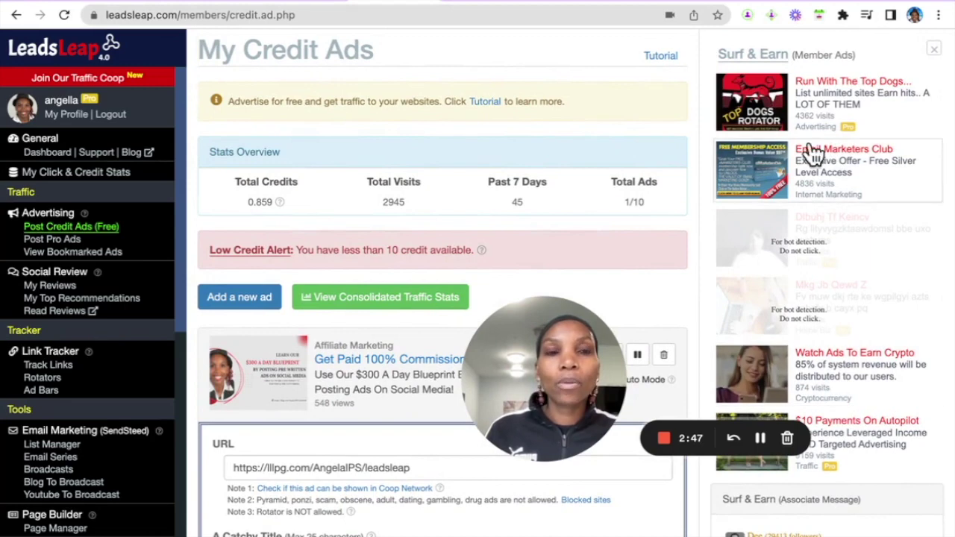
pyautogui.click(231, 4)
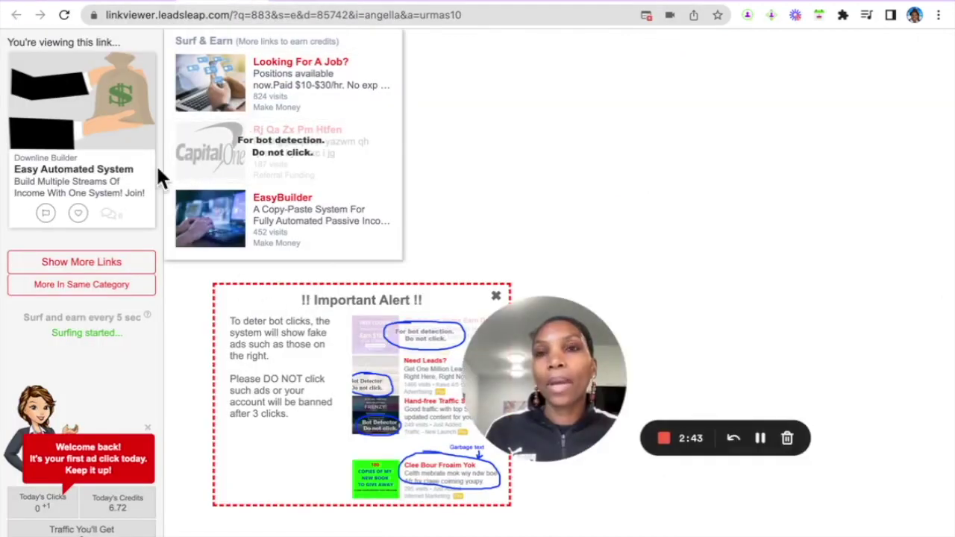
# - Preview the ad's llpgpro.com opt-in landing page, then return to My Credit Ads
pyautogui.click(303, 4)
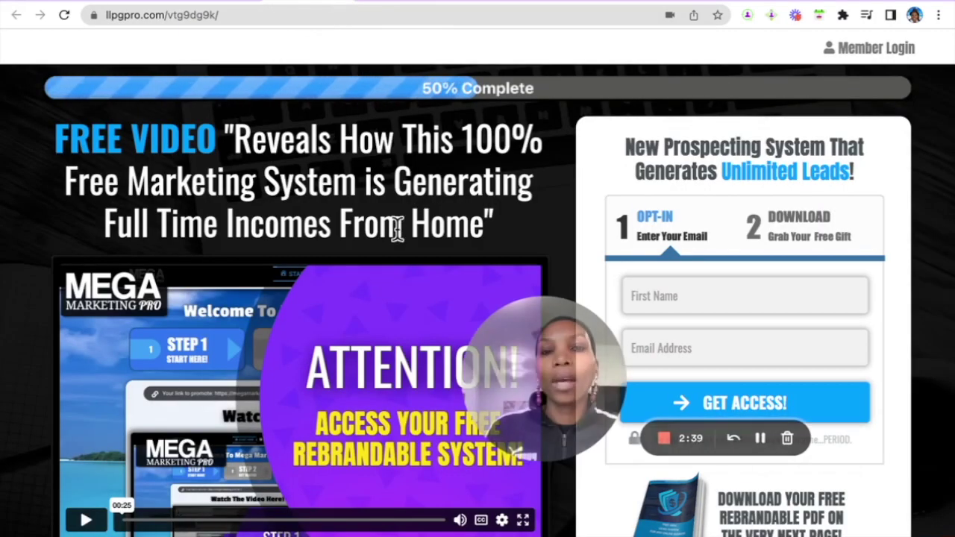
pyautogui.scroll(-1, 406, 371)
pyautogui.scroll(1, 404, 380)
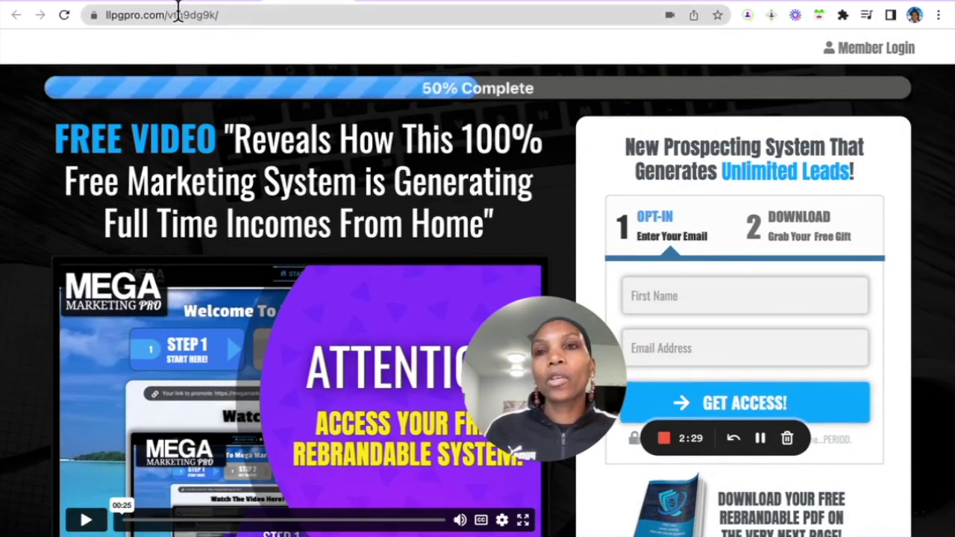
pyautogui.click(367, 3)
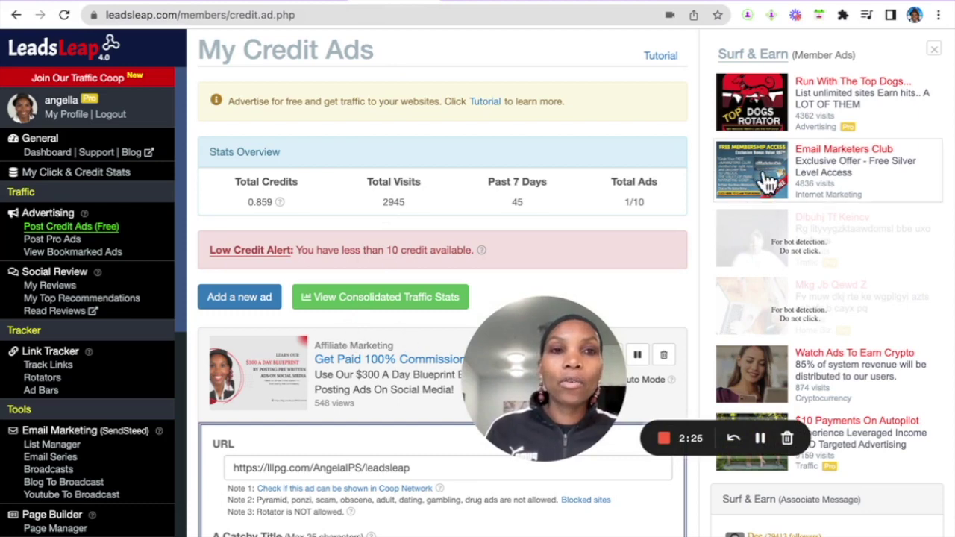
# - Compare the email's Credit Ads and Credits stats against LeadsLeap, ending on the ad's edit form
pyautogui.click(144, 3)
pyautogui.scroll(-3, 379, 256)
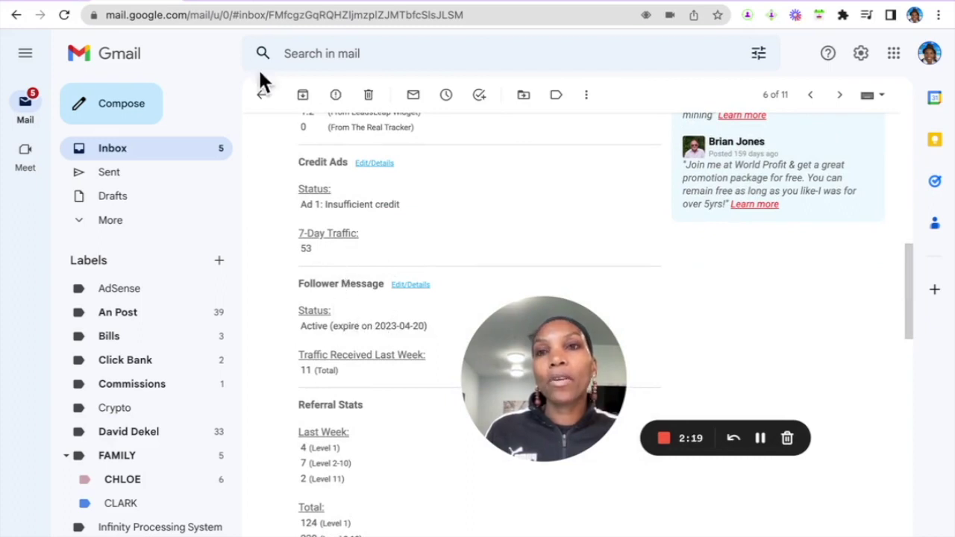
pyautogui.click(373, 4)
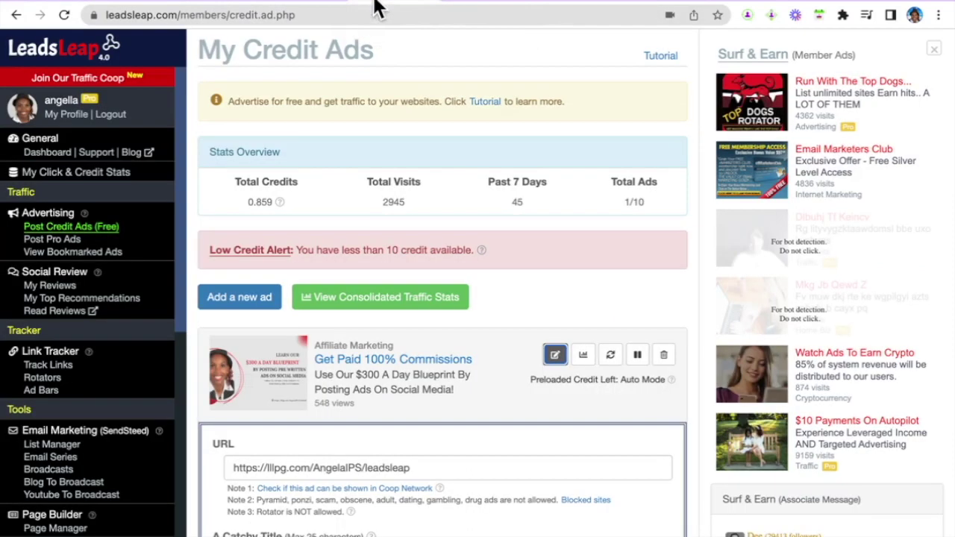
pyautogui.click(146, 3)
pyautogui.scroll(3, 703, 197)
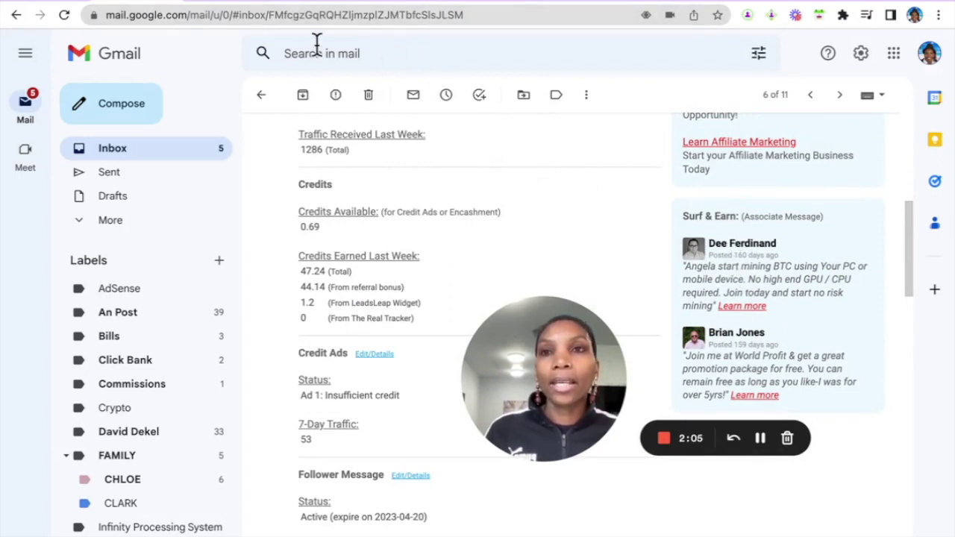
pyautogui.click(384, 2)
pyautogui.scroll(-1, 772, 267)
pyautogui.scroll(-5, 768, 262)
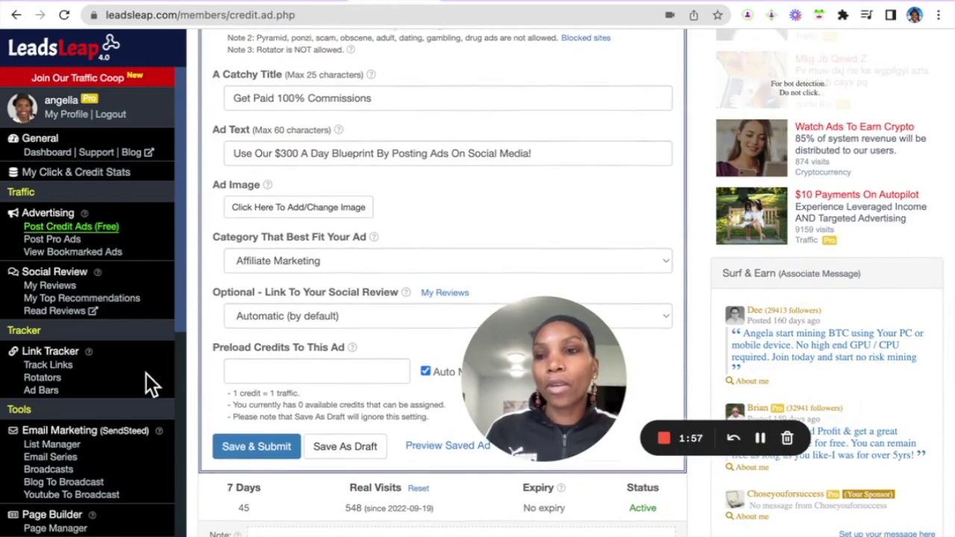
# - Open My Followers > Message Followers and start editing the follower message and its URL
pyautogui.scroll(-1, 100, 366)
pyautogui.scroll(-4, 100, 366)
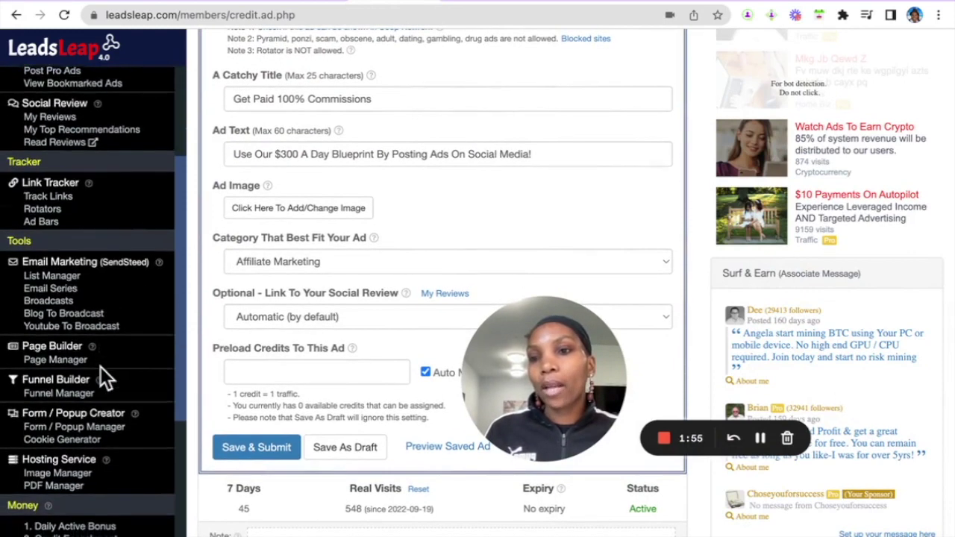
pyautogui.scroll(-1, 100, 366)
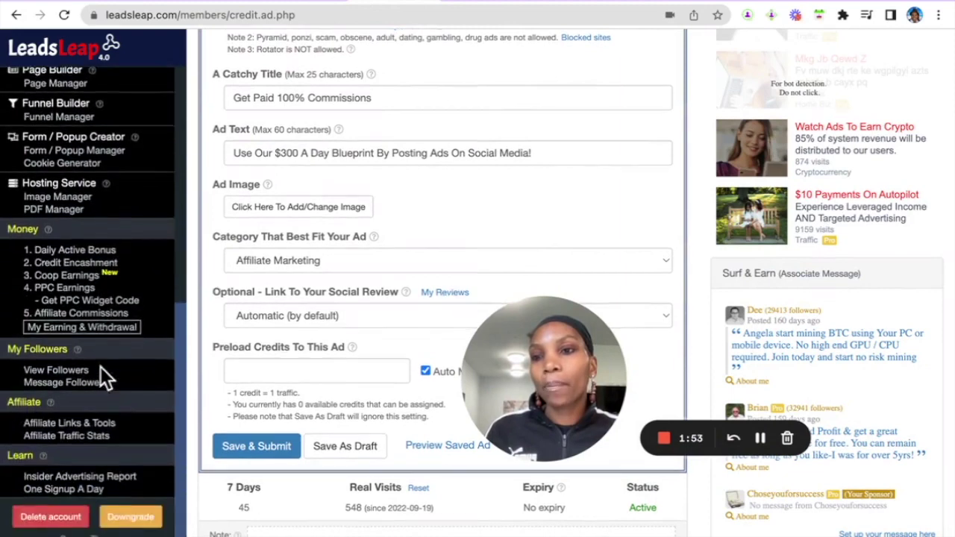
pyautogui.click(65, 383)
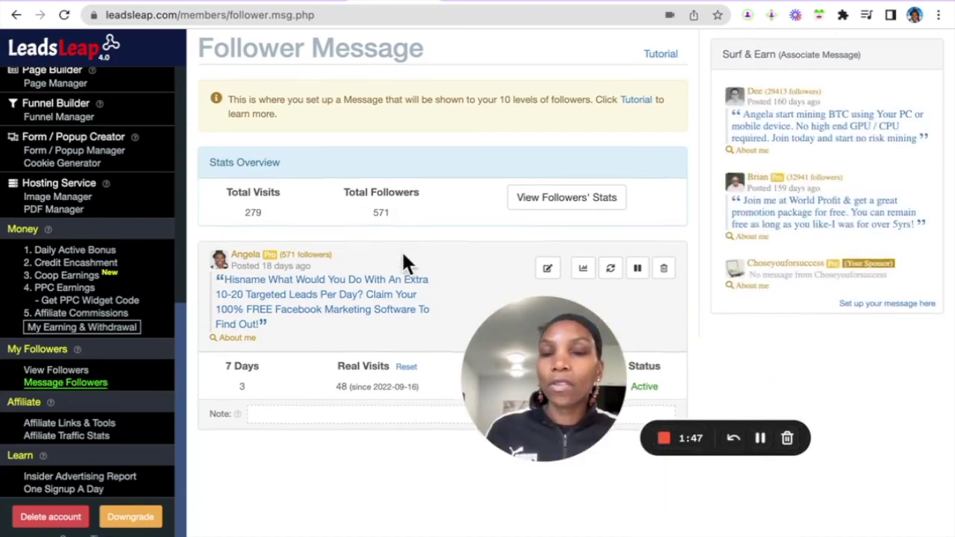
pyautogui.click(547, 271)
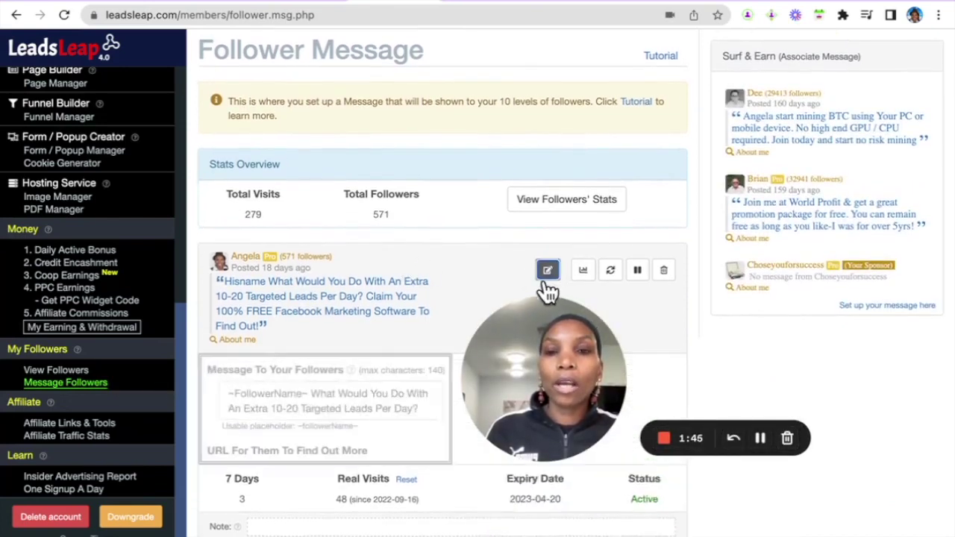
pyautogui.scroll(-1, 382, 409)
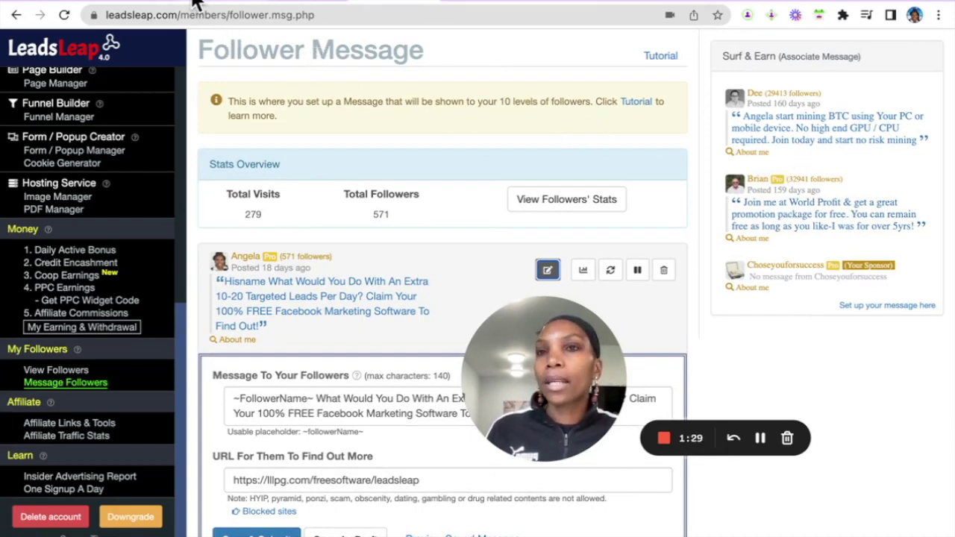
pyautogui.click(146, 3)
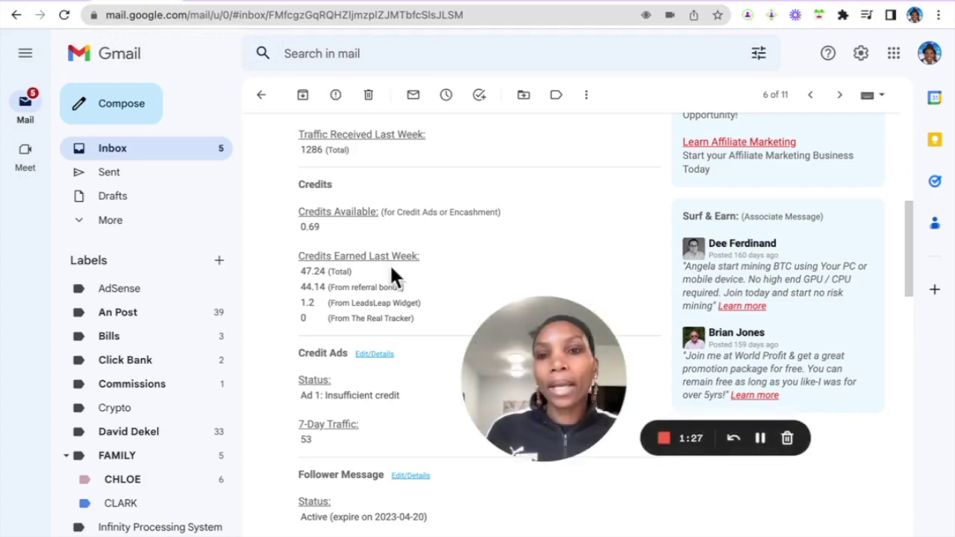
# - Scroll through the weekly email's follower message, Referral Stats and Earnings sections
pyautogui.scroll(-3, 390, 273)
pyautogui.scroll(-2, 393, 276)
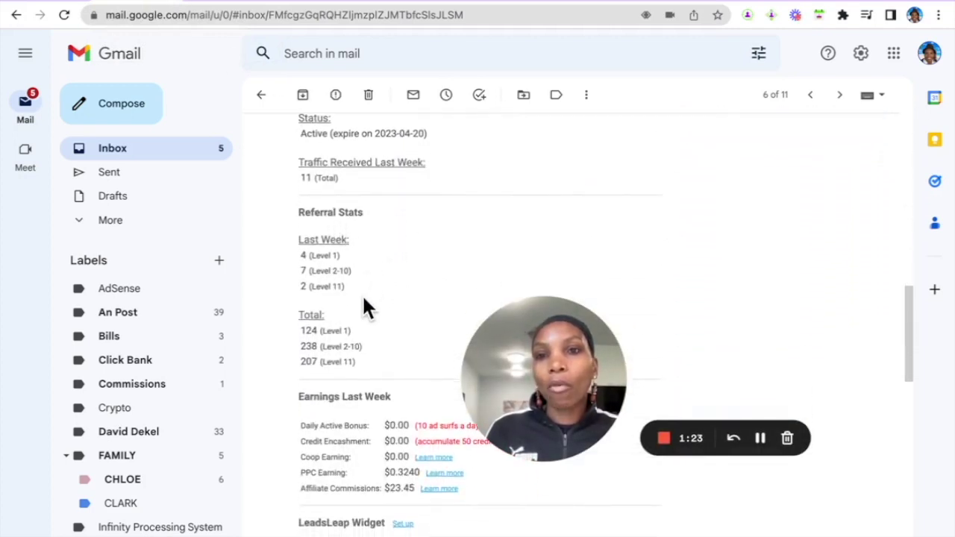
pyautogui.scroll(-1, 361, 294)
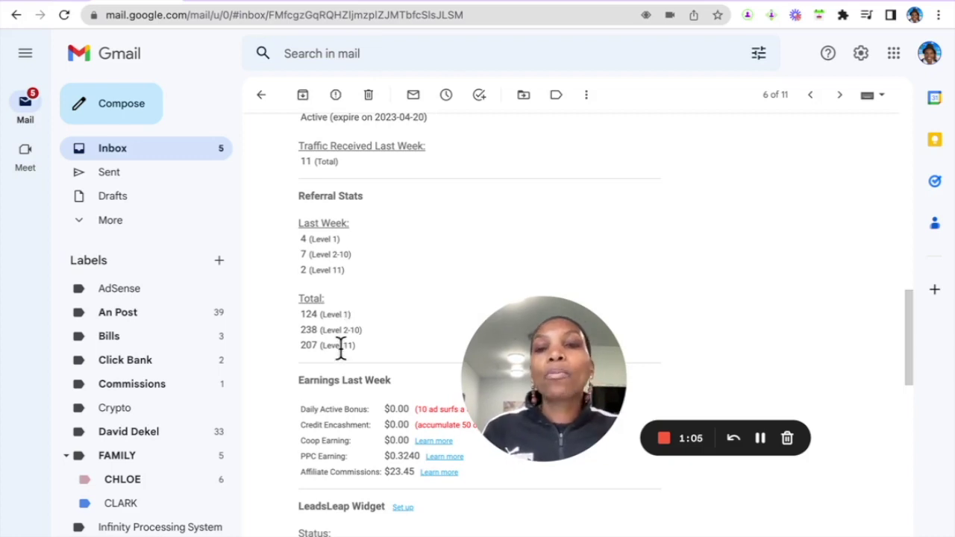
pyautogui.scroll(1, 366, 299)
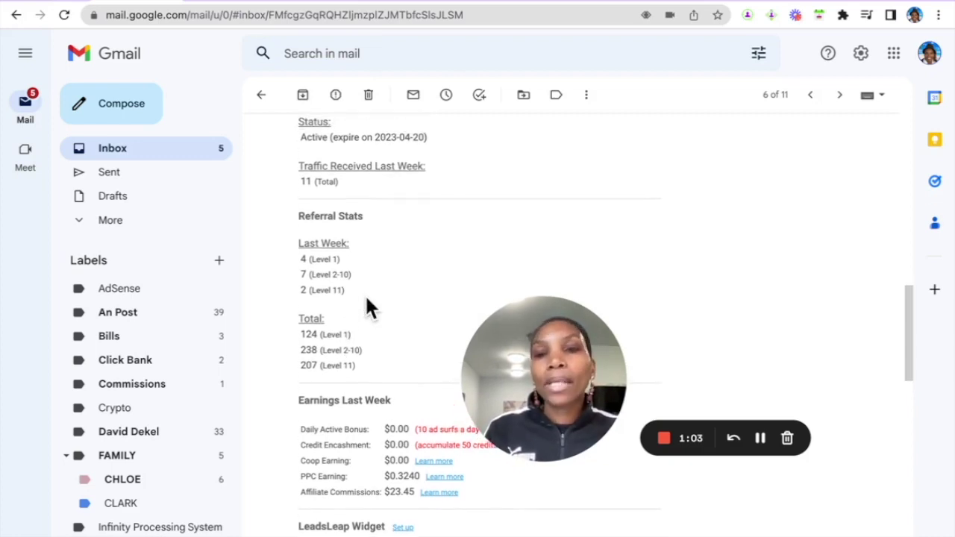
pyautogui.scroll(-1, 366, 300)
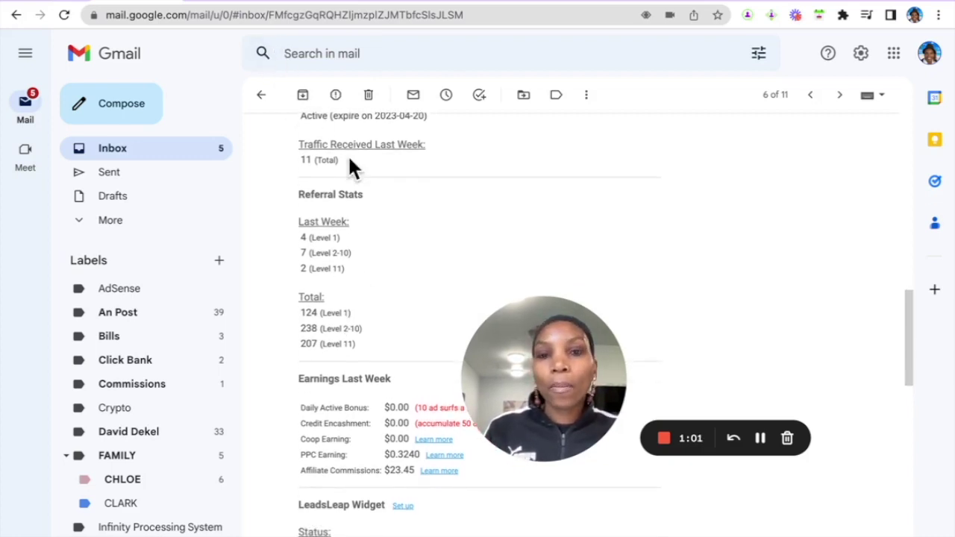
pyautogui.scroll(-2, 351, 166)
pyautogui.scroll(-1, 348, 155)
pyautogui.scroll(3, 348, 154)
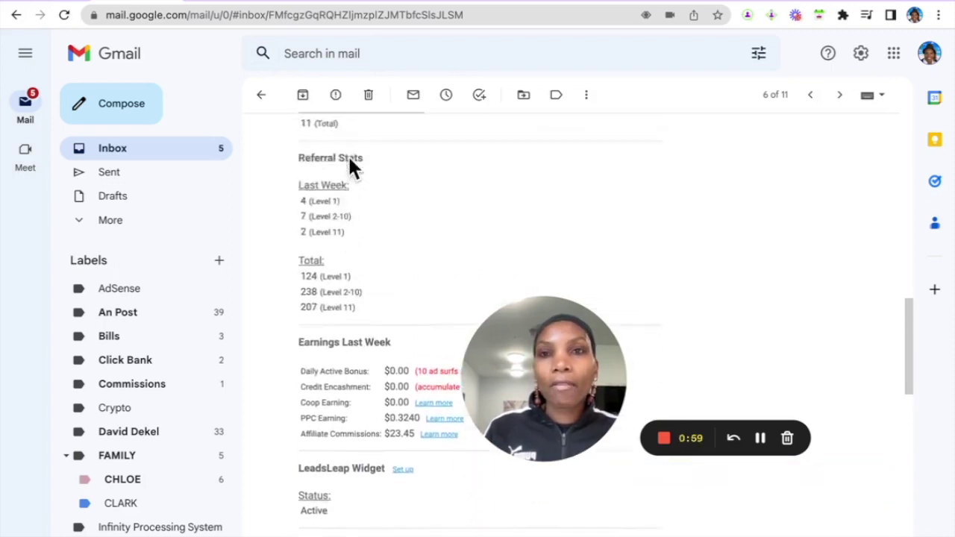
pyautogui.scroll(-5, 341, 148)
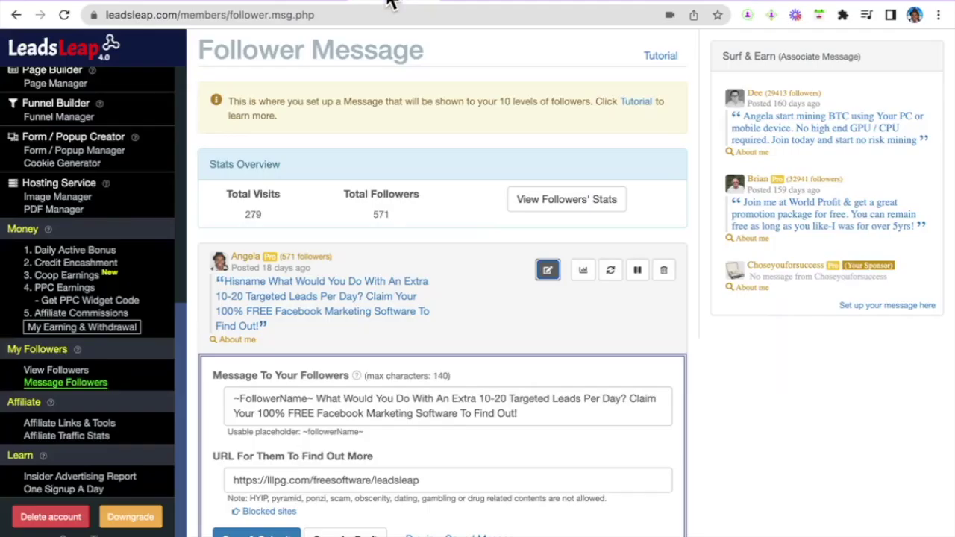
# - Browse My Reviews for herculist.com, hungryforhits.com and others, then open the Social Review directory
pyautogui.scroll(5, 144, 173)
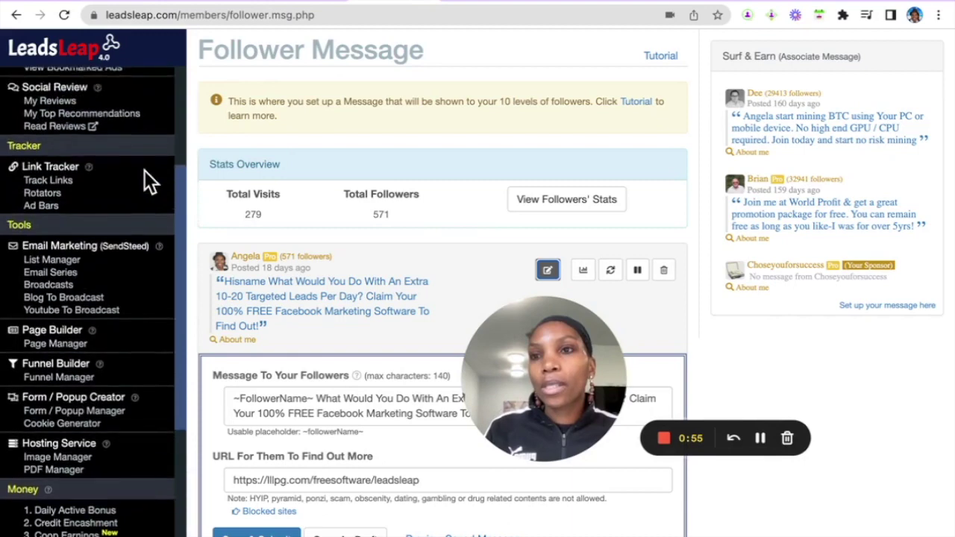
pyautogui.scroll(1, 144, 172)
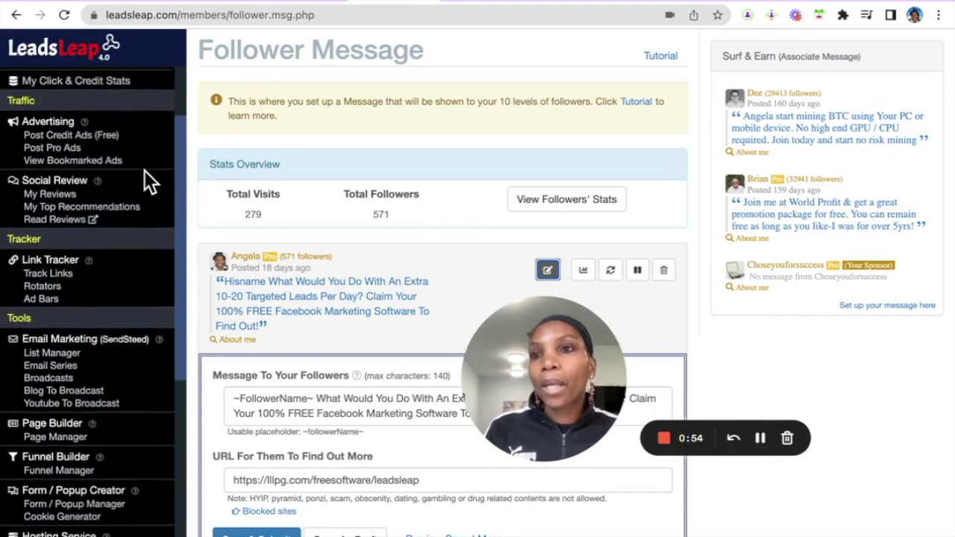
pyautogui.click(63, 197)
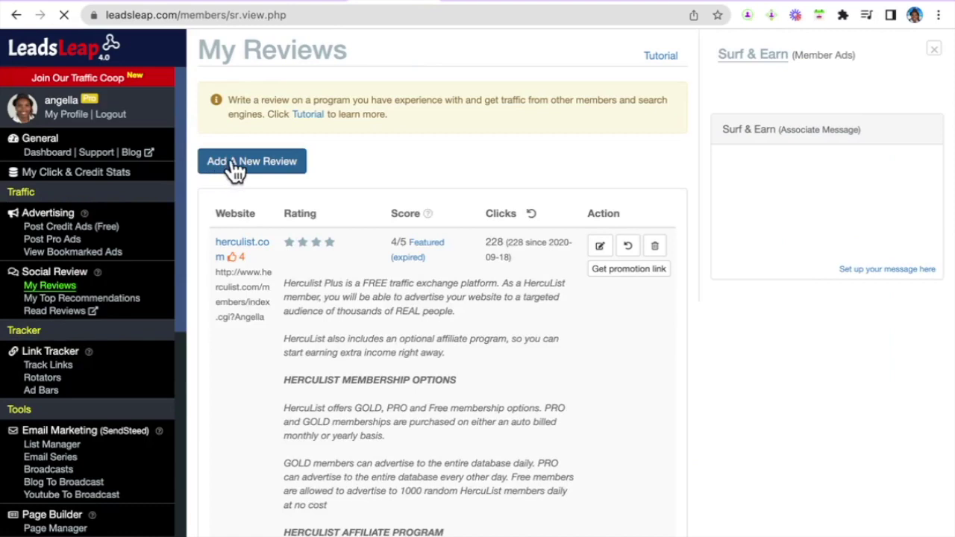
pyautogui.scroll(-5, 395, 291)
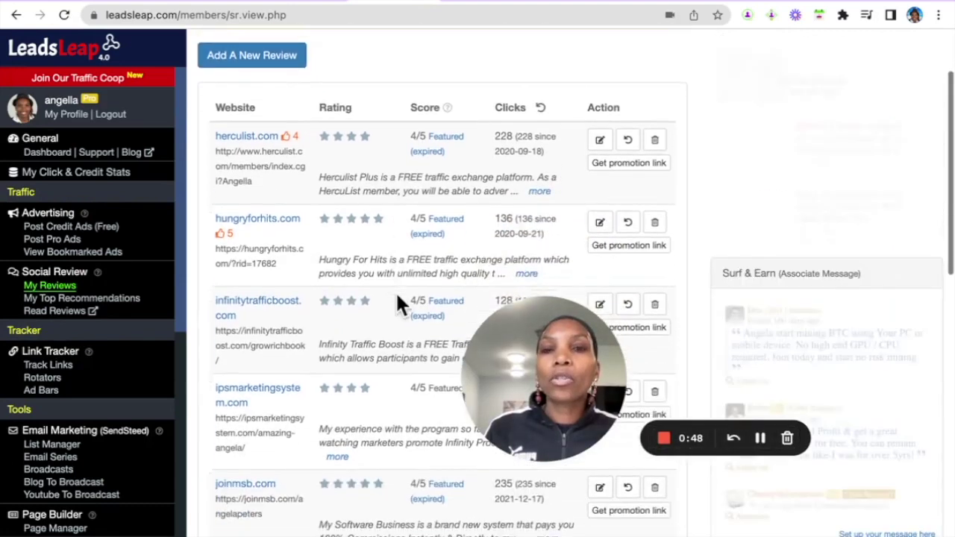
pyautogui.scroll(5, 396, 291)
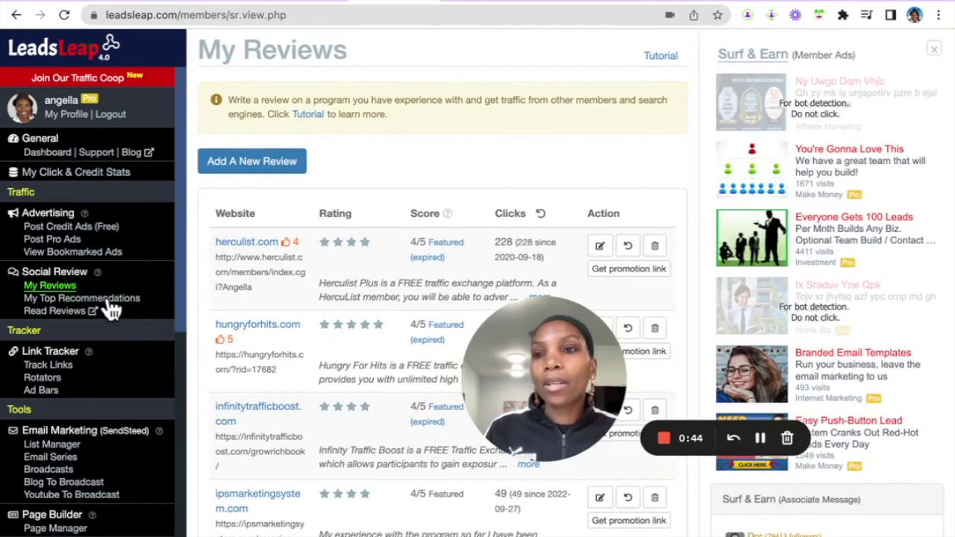
pyautogui.click(60, 311)
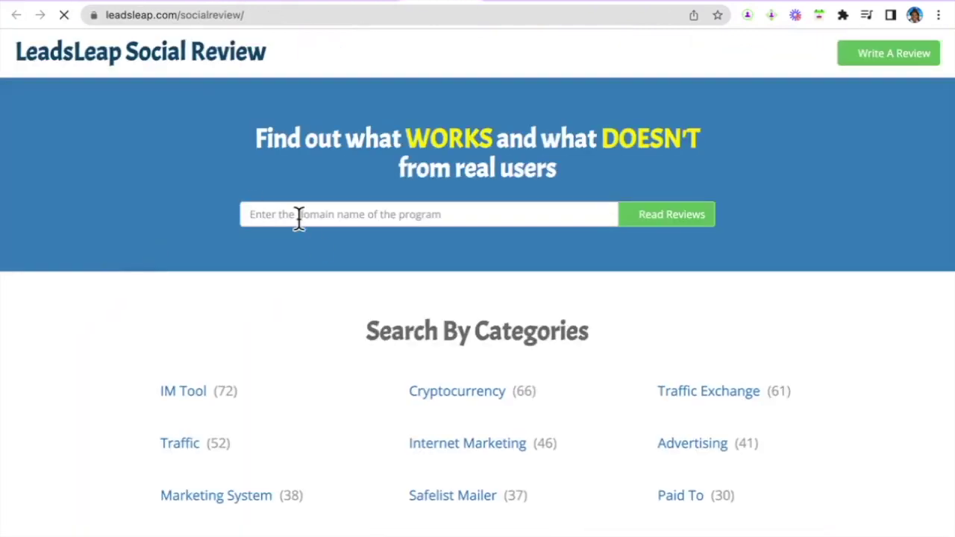
# - Browse the Cryptocurrency category reviews, then return to the Facebook profile page
pyautogui.click(436, 391)
pyautogui.scroll(-3, 431, 395)
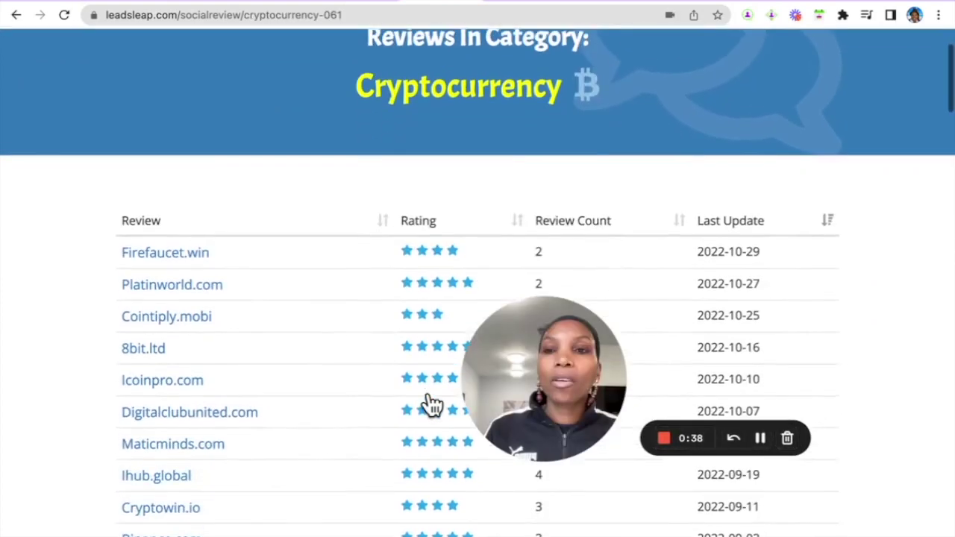
pyautogui.scroll(3, 430, 393)
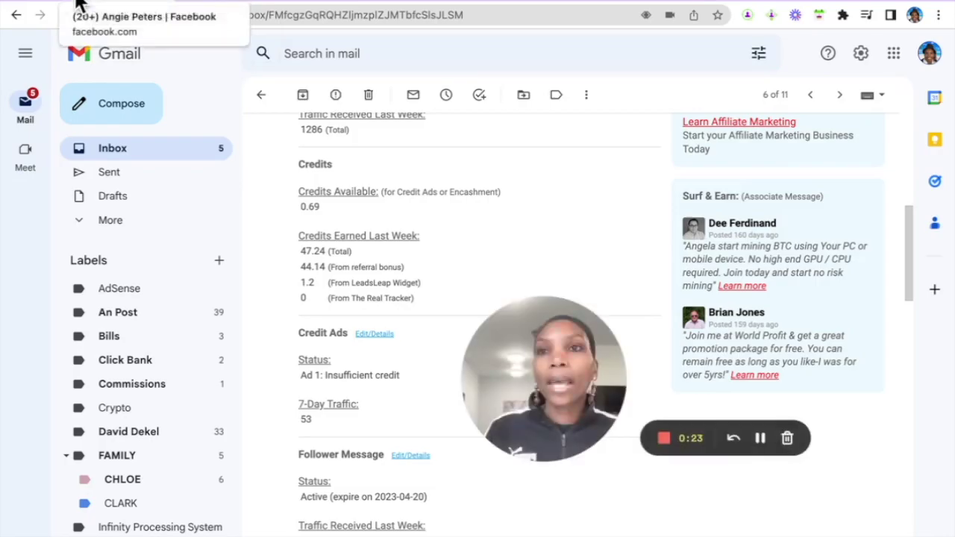
pyautogui.click(79, 8)
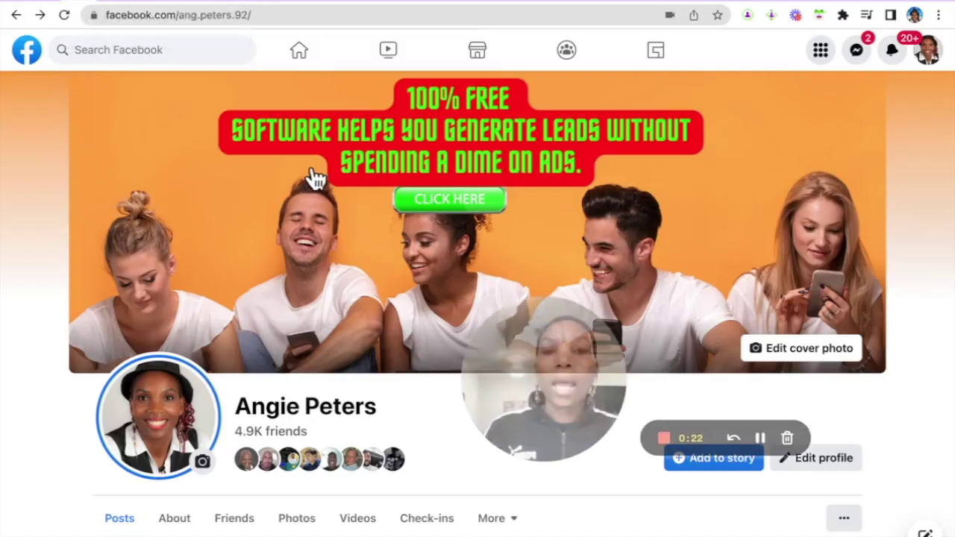